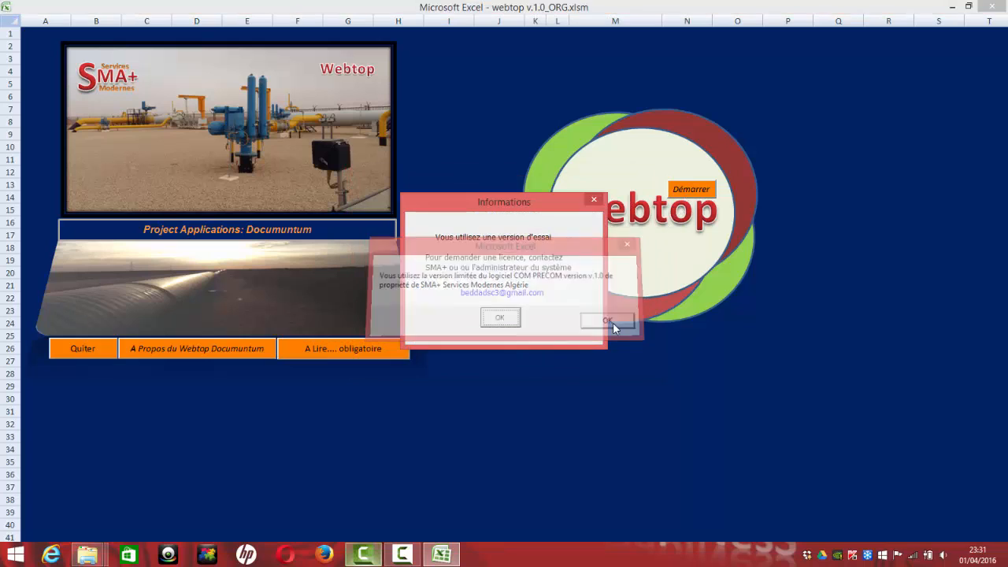
# - Dismiss the trial-version notices and open the GR6 LIGNE LOT 2 project box
pyautogui.click(506, 318)
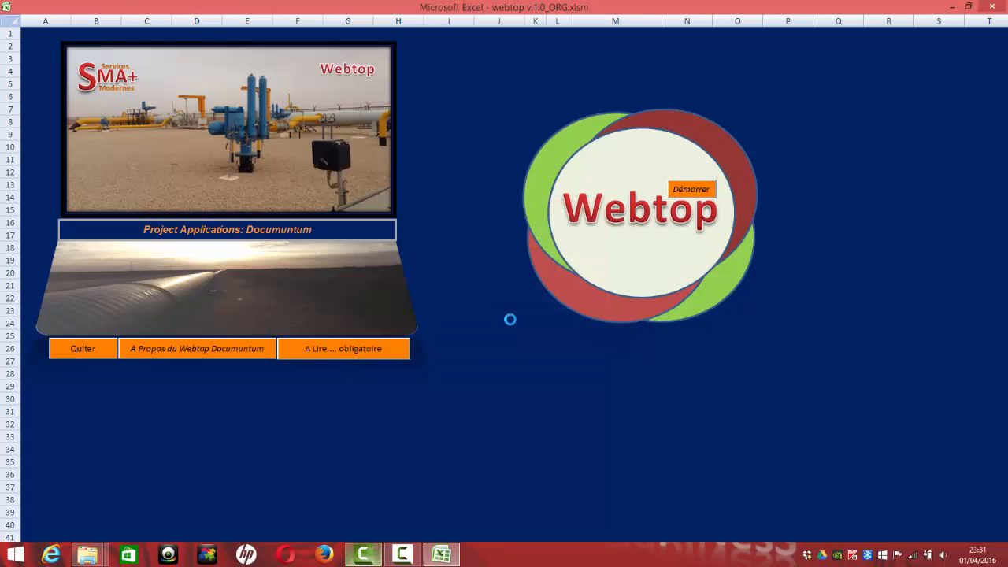
pyautogui.click(634, 323)
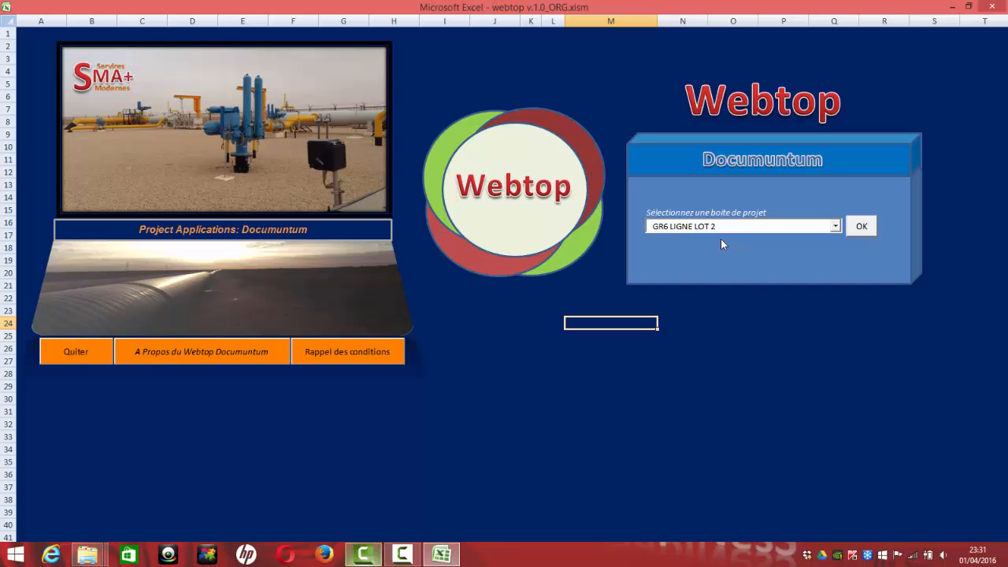
pyautogui.click(835, 226)
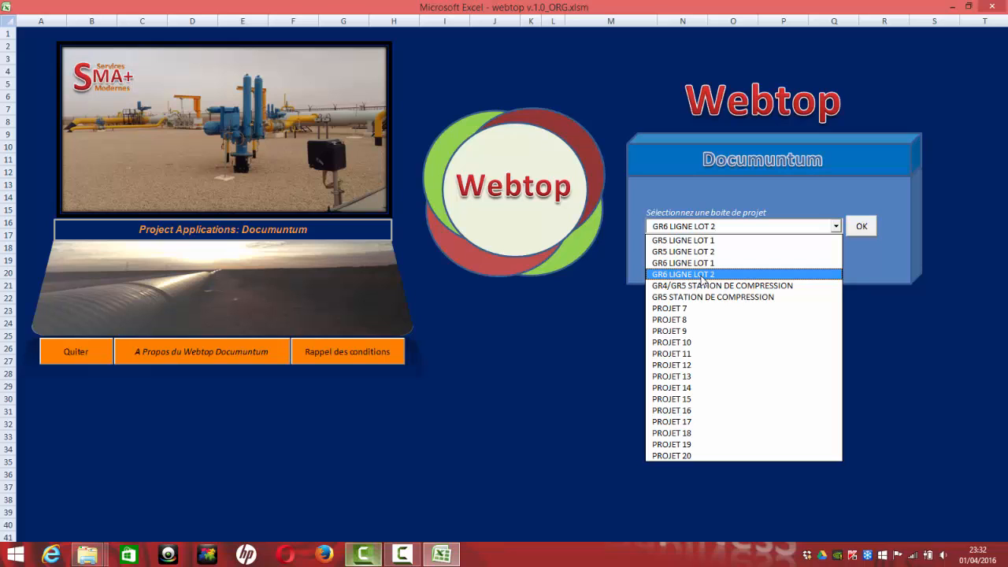
pyautogui.click(702, 279)
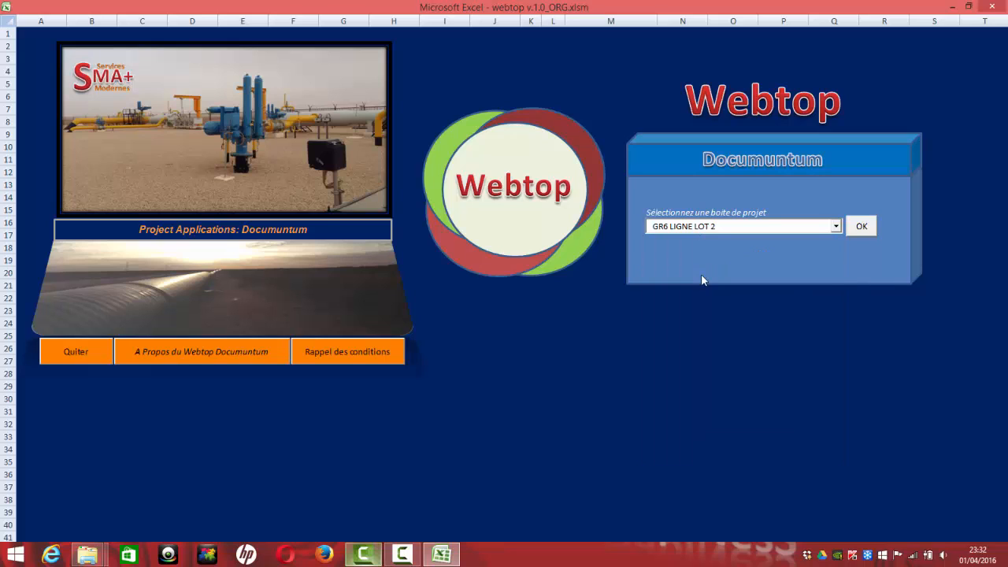
pyautogui.click(861, 228)
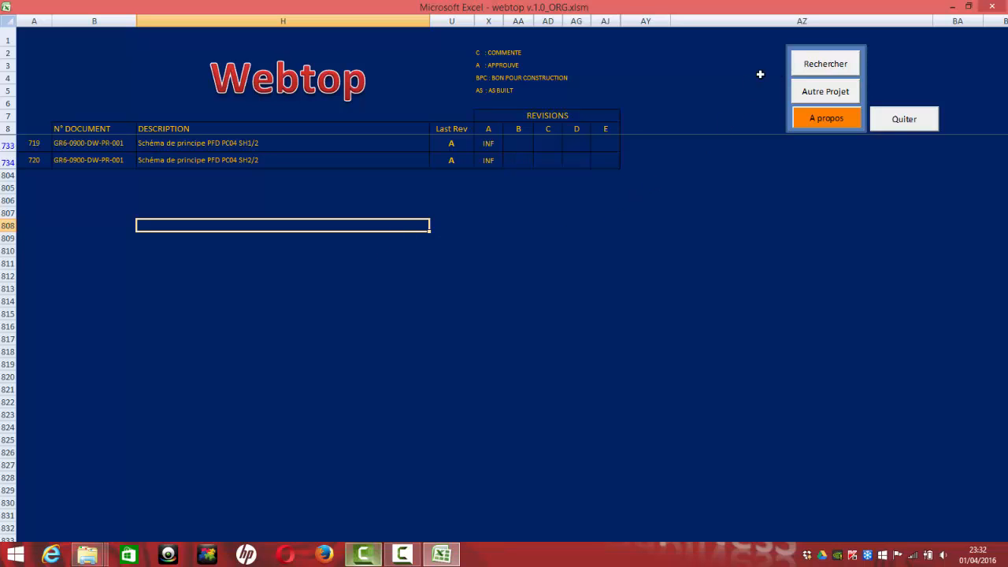
# - Review the discipline and ouvrage search criteria, then search by document for project GR6, zone 0900, type DW, discipline PR, sequence 001
pyautogui.click(814, 69)
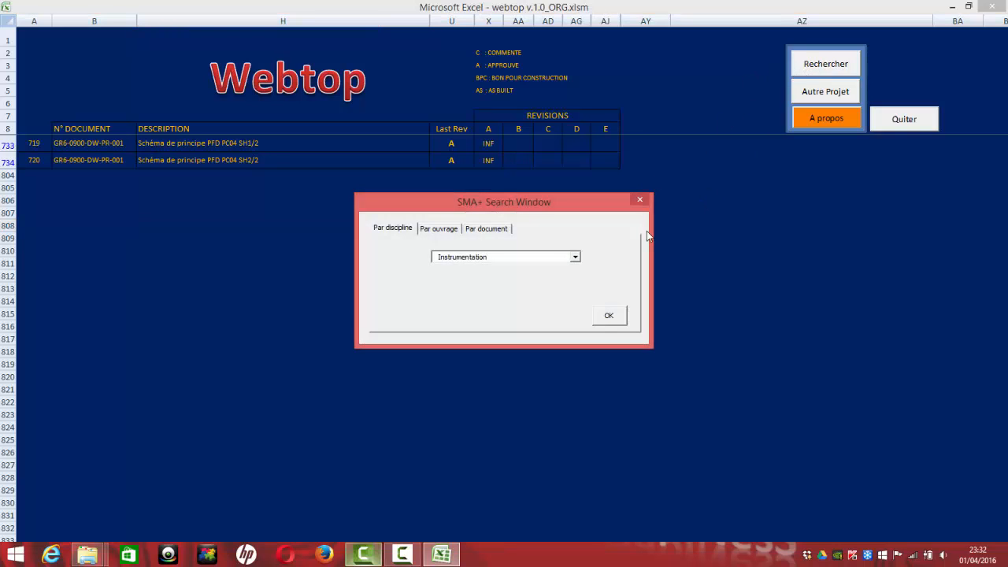
pyautogui.moveTo(446, 211); pyautogui.dragTo(695, 206)
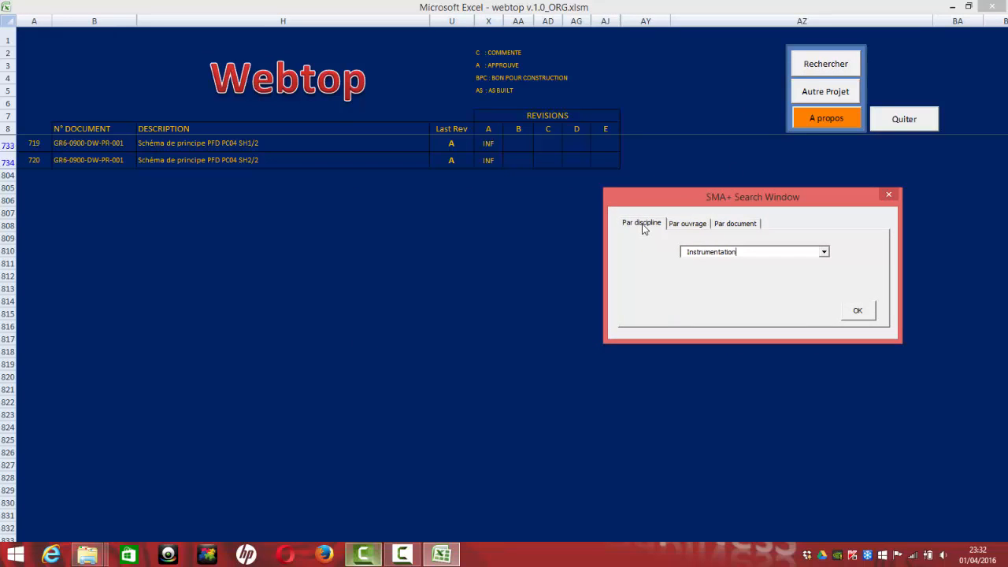
pyautogui.click(685, 225)
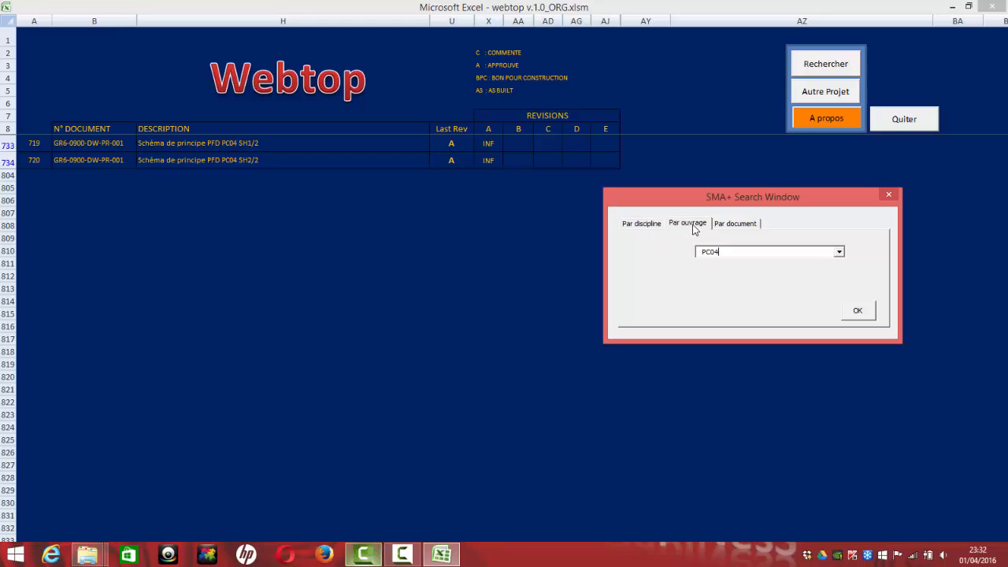
pyautogui.click(732, 226)
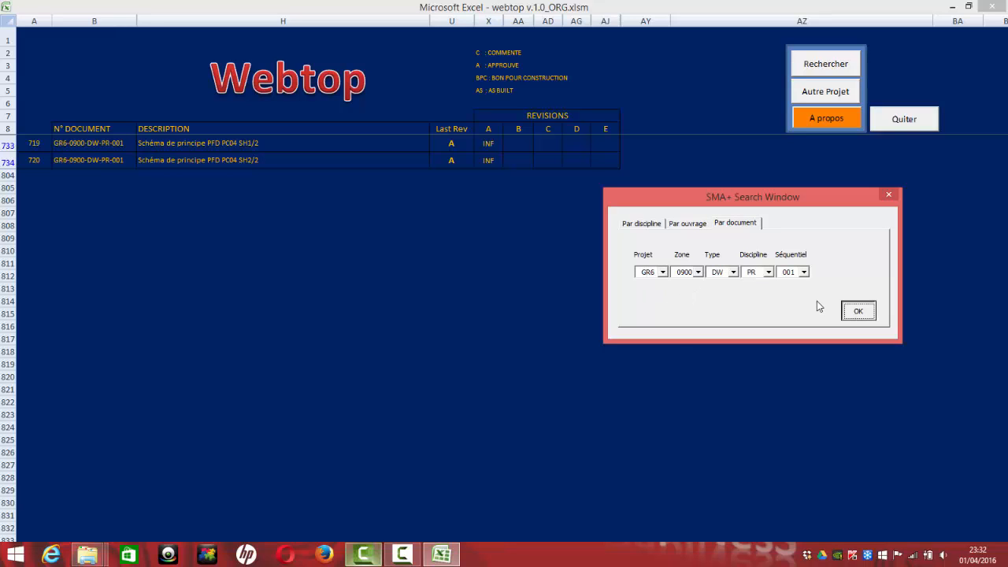
pyautogui.click(856, 311)
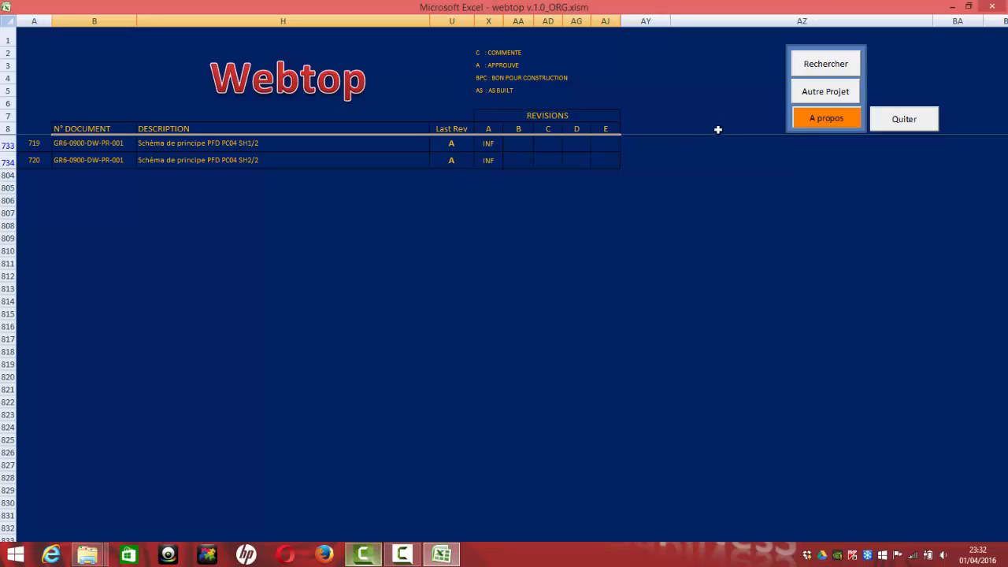
# - Filter the document list by the Instrumentation discipline and look through the listed documents
pyautogui.click(807, 71)
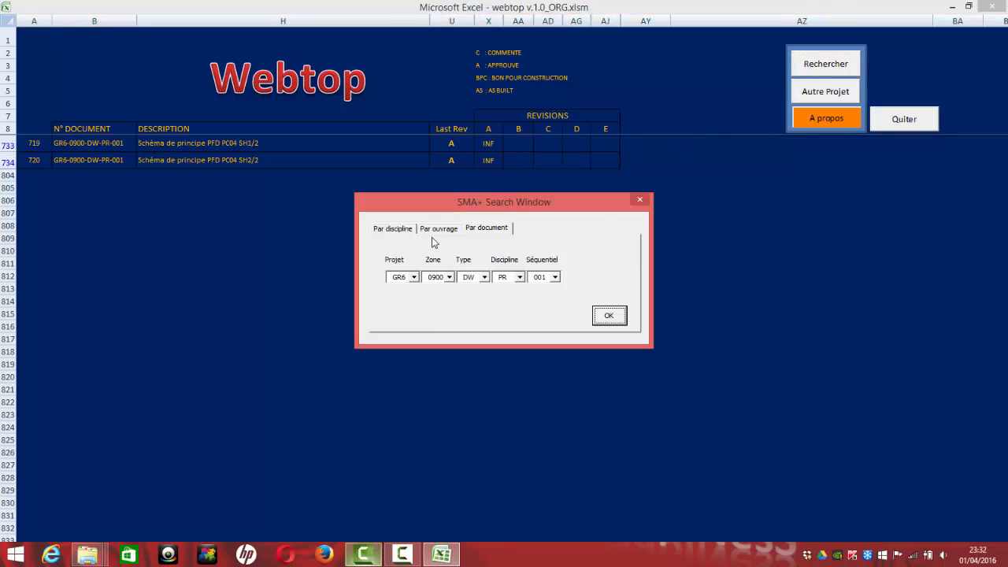
pyautogui.click(403, 230)
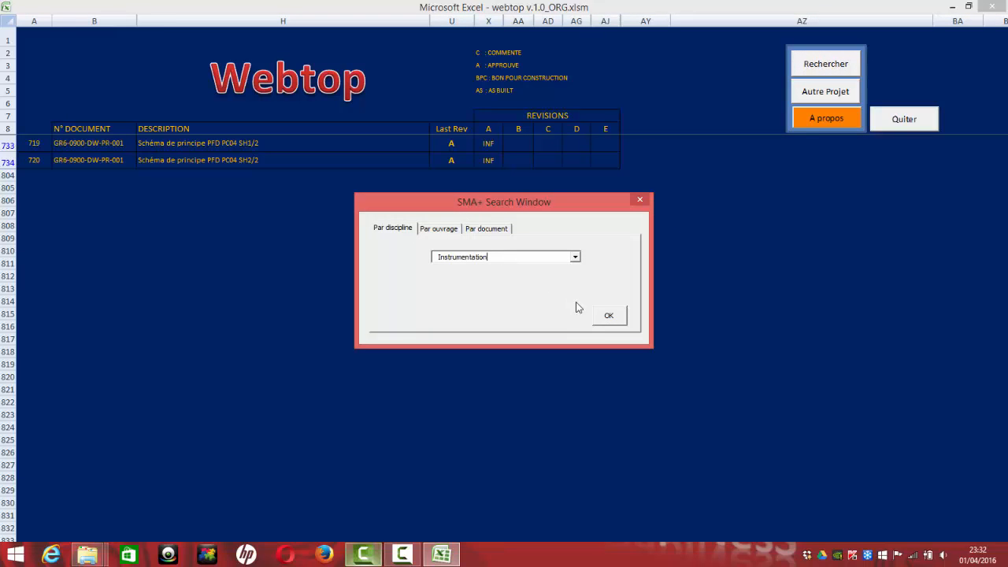
pyautogui.click(607, 319)
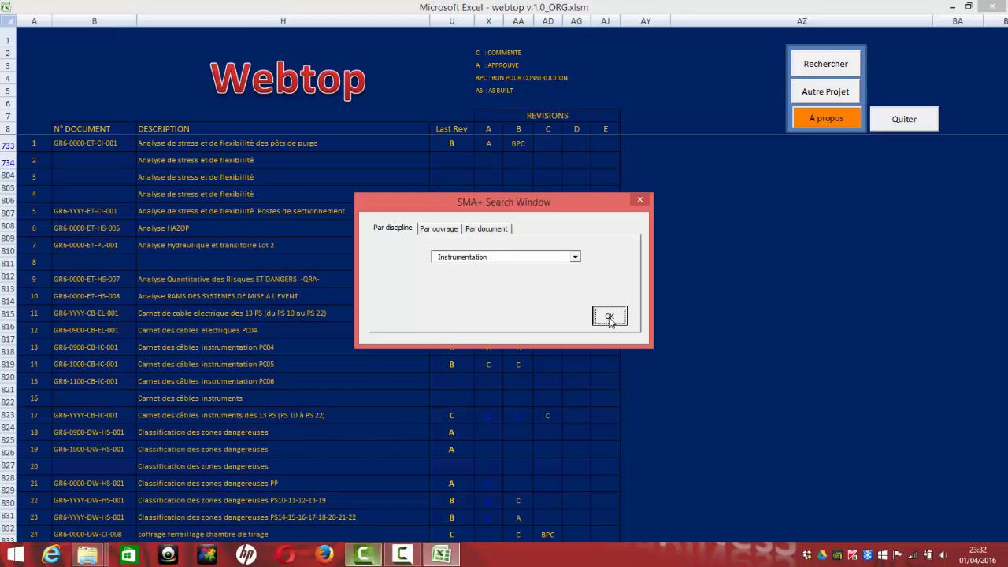
pyautogui.scroll(-7, 264, 193)
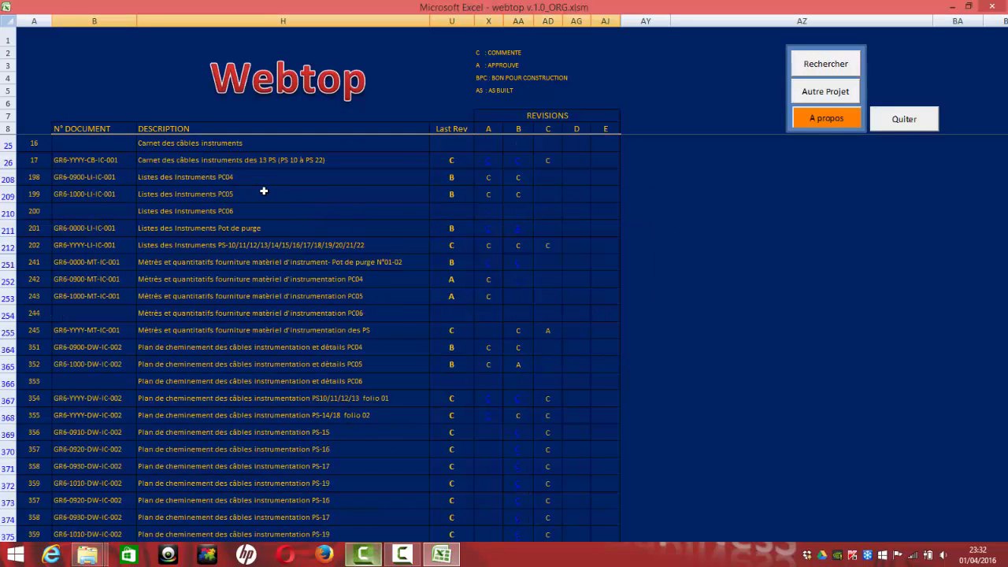
pyautogui.scroll(8, 264, 192)
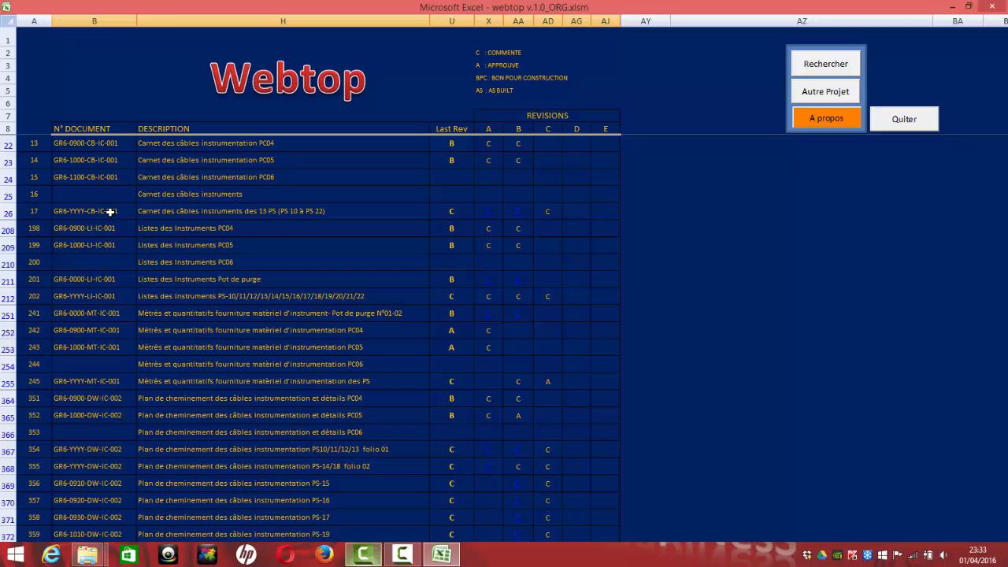
# - Open the revision B link of document GR6-YYYY-CB-IC-001, read through the cable schedule PDF and close it
pyautogui.moveTo(108, 211); pyautogui.dragTo(252, 211)
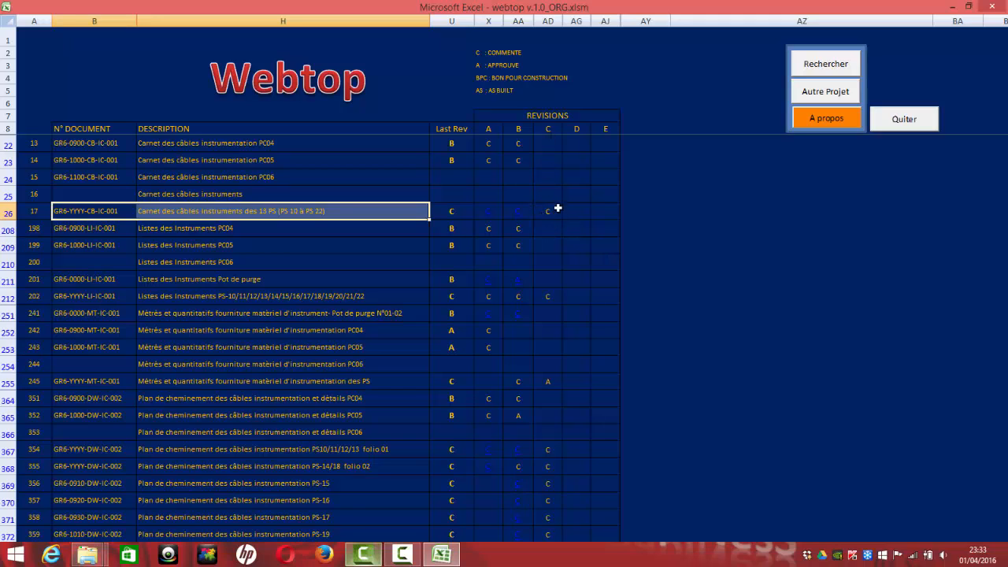
pyautogui.click(518, 216)
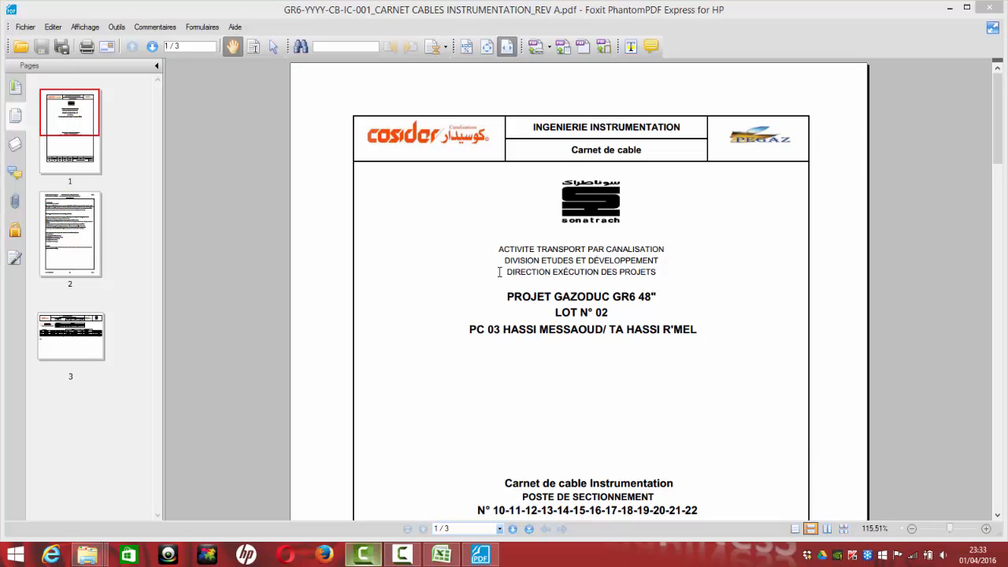
pyautogui.scroll(-5, 459, 301)
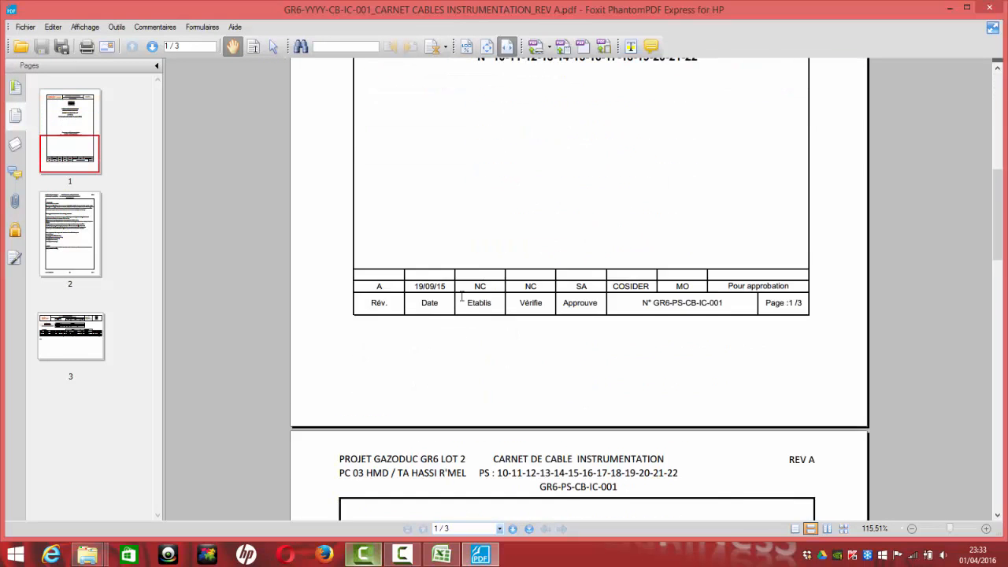
pyautogui.scroll(-15, 462, 297)
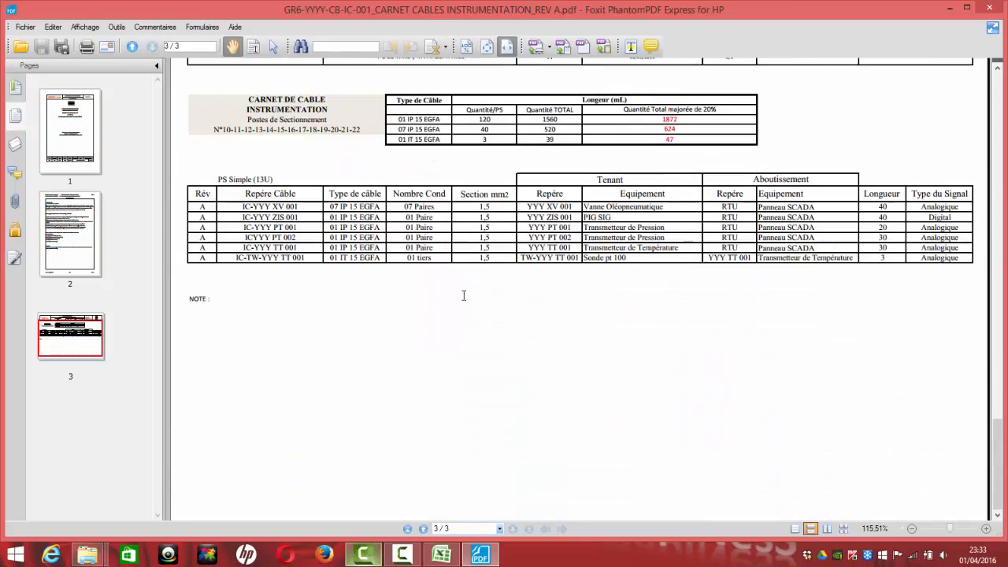
pyautogui.scroll(6, 464, 295)
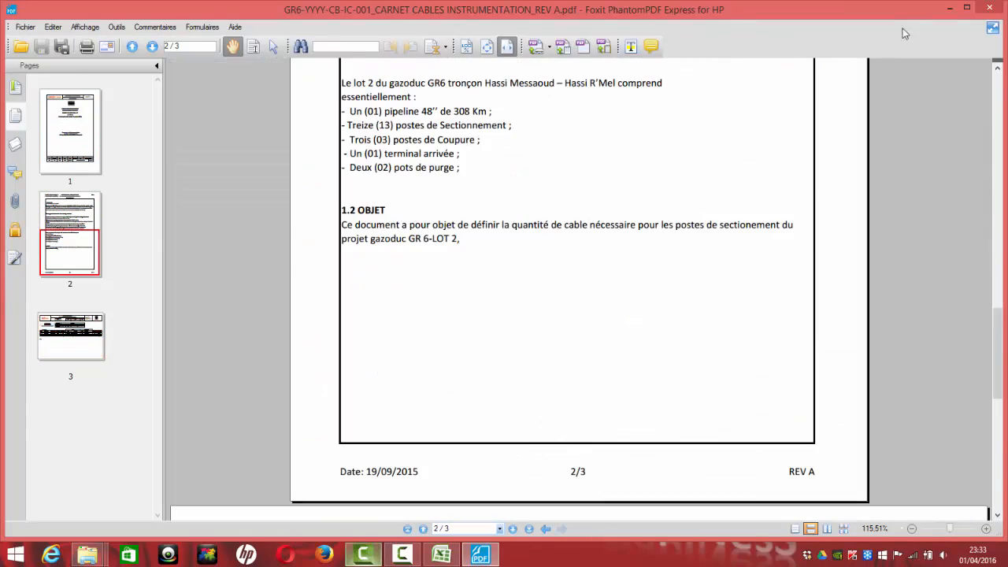
pyautogui.click(989, 8)
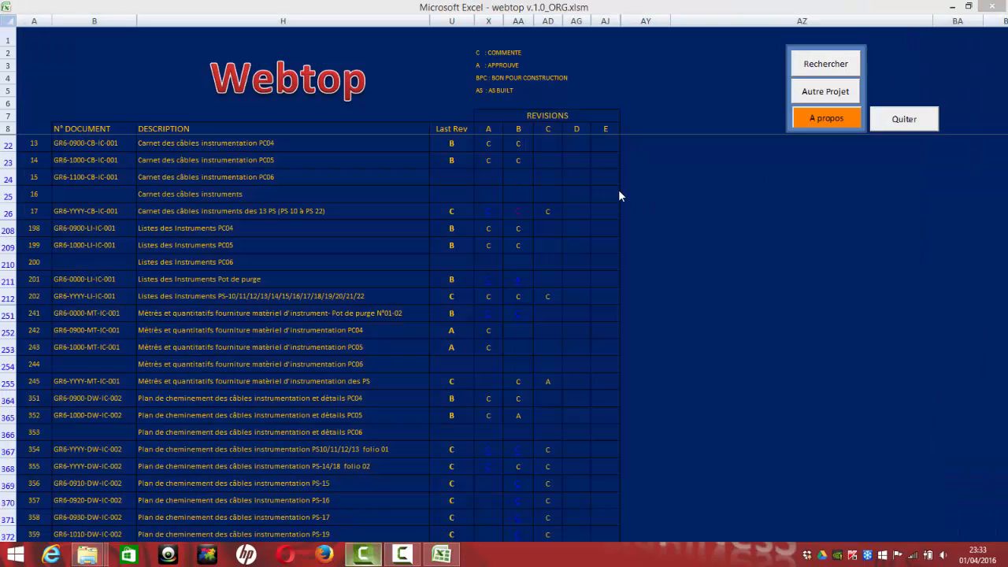
# - Filter the document list by ouvrage PC05
pyautogui.click(815, 69)
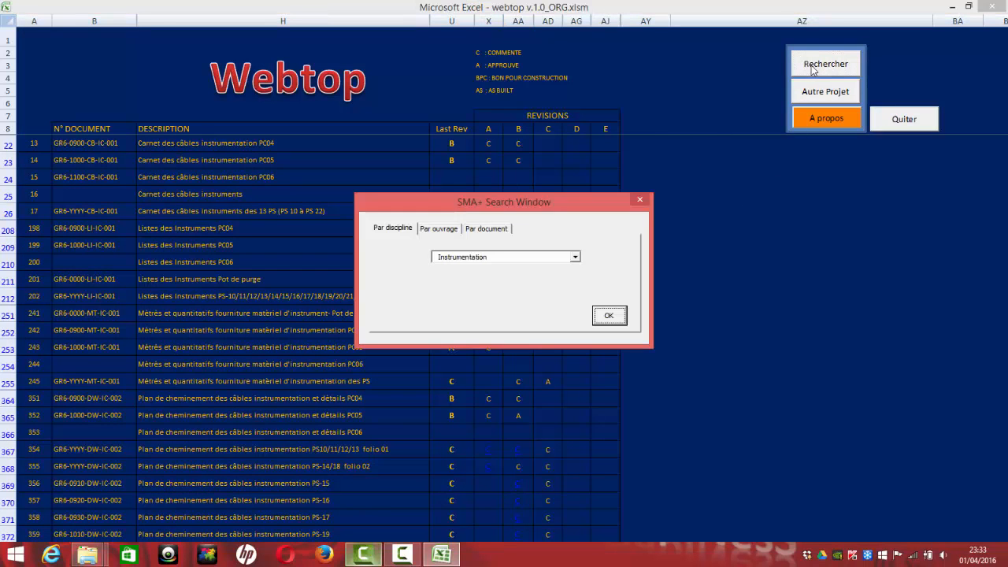
pyautogui.click(451, 229)
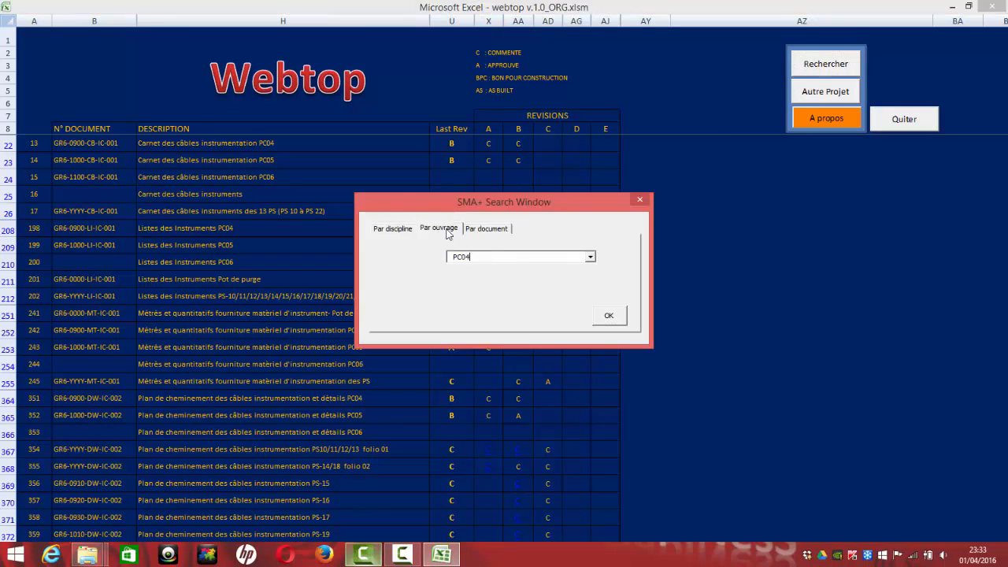
pyautogui.click(590, 257)
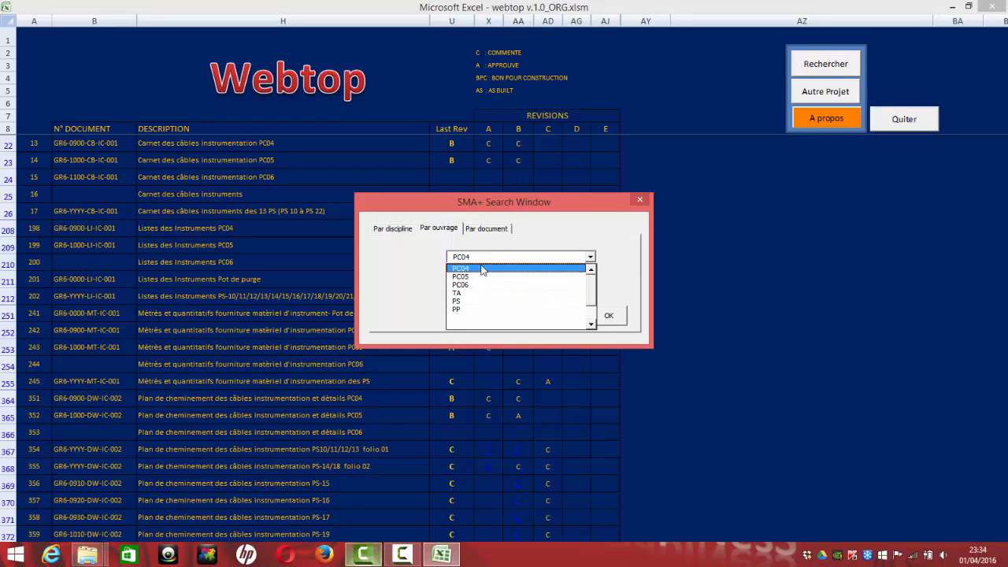
pyautogui.click(476, 276)
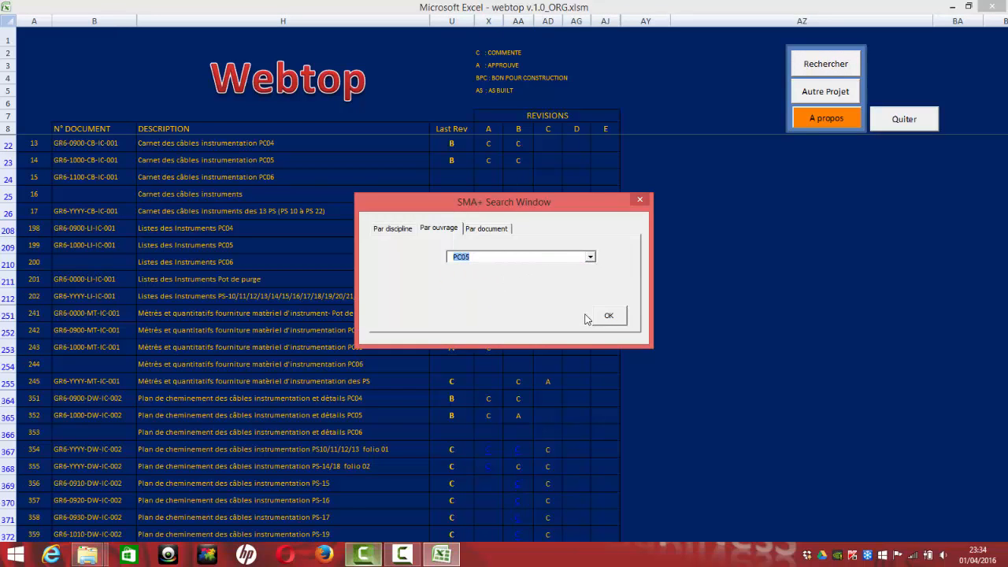
pyautogui.click(609, 316)
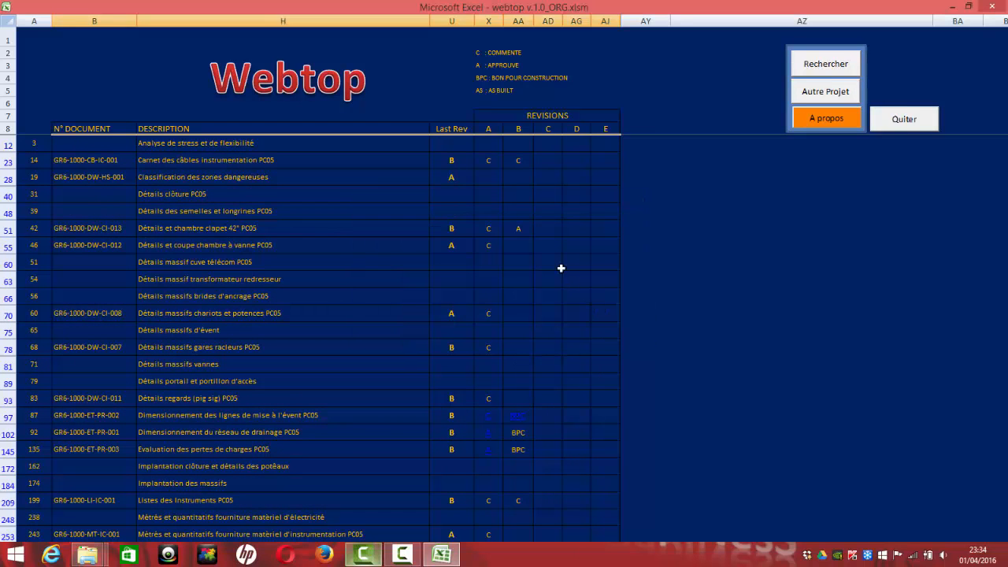
# - Open revision B of the vent line sizing note GR6-1000-ET-PR-002, read through the PDF and close it
pyautogui.scroll(-2, 260, 228)
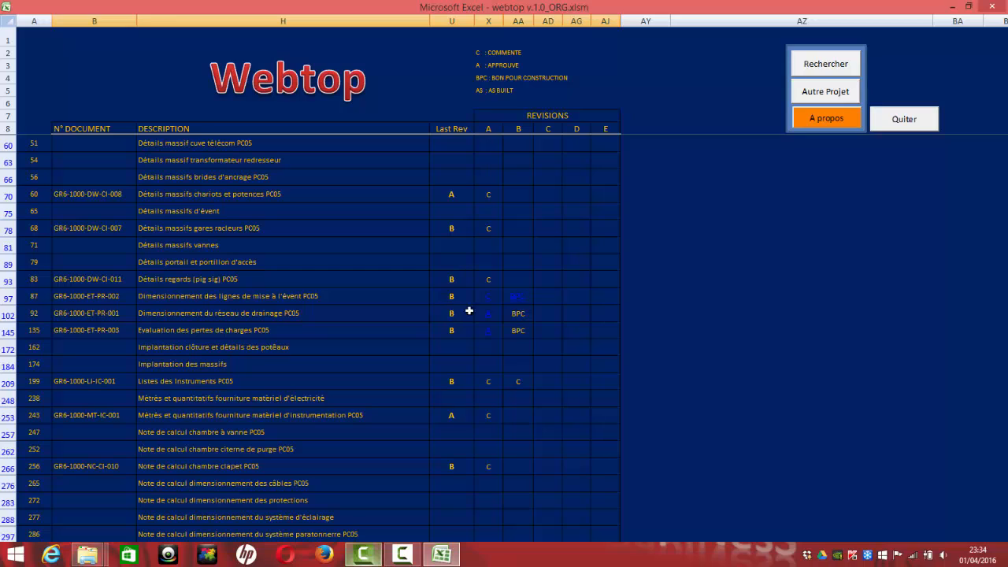
pyautogui.click(517, 303)
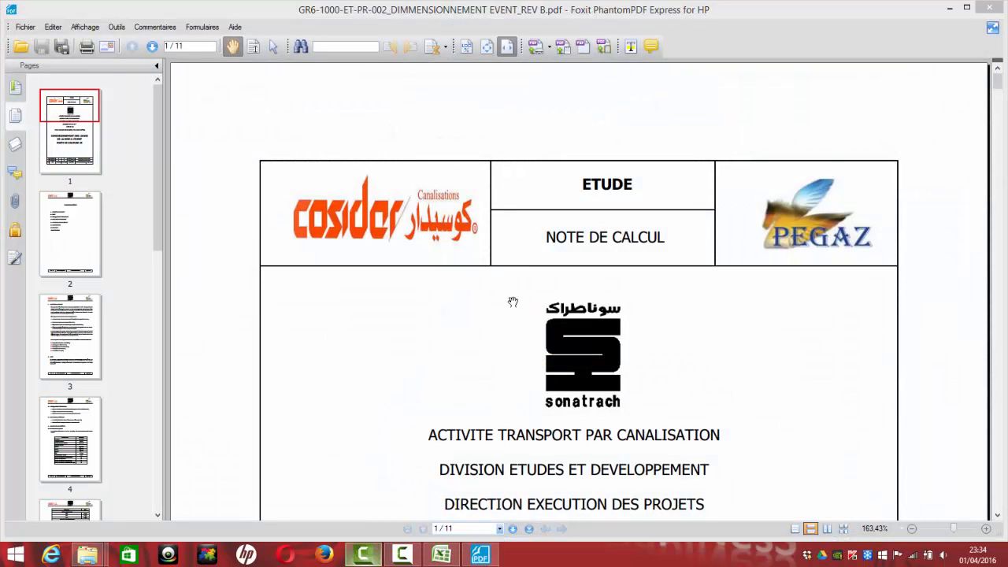
pyautogui.scroll(-15, 454, 323)
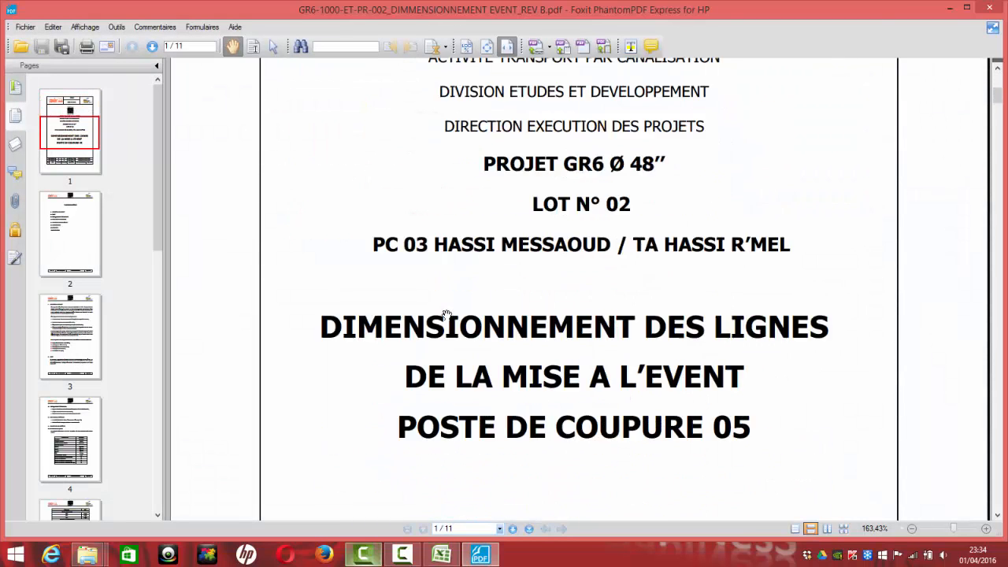
pyautogui.scroll(-20, 447, 315)
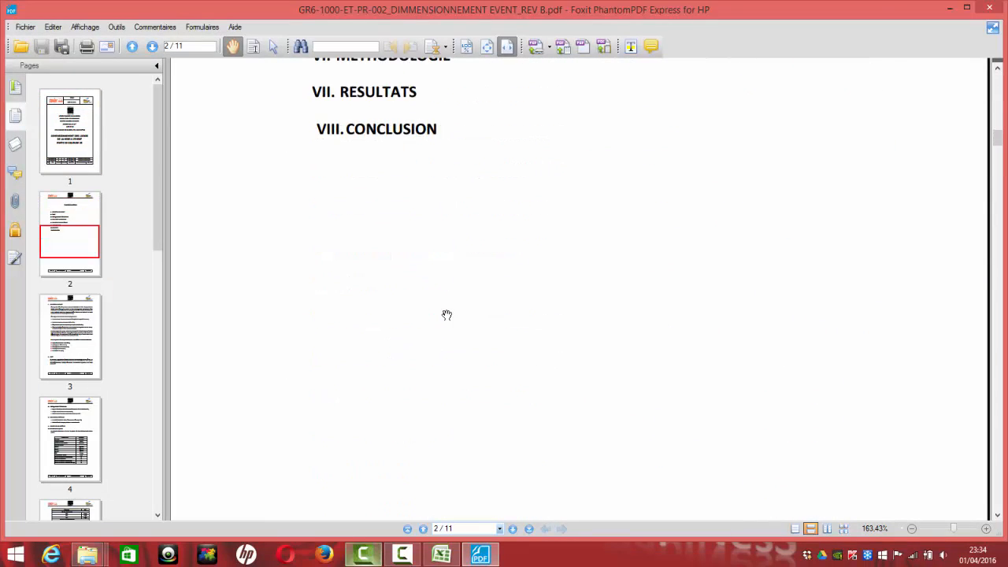
pyautogui.scroll(-10, 447, 315)
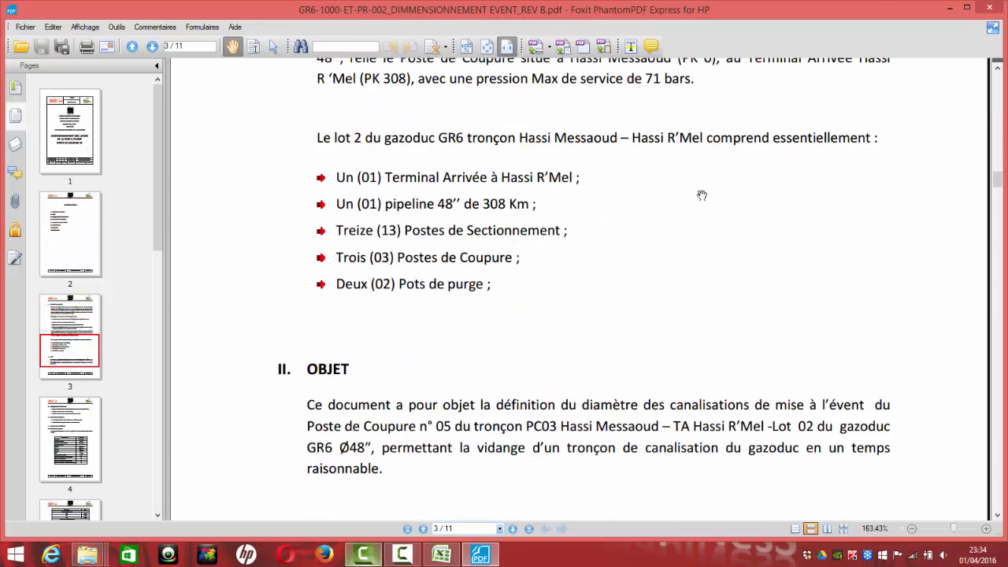
pyautogui.click(990, 9)
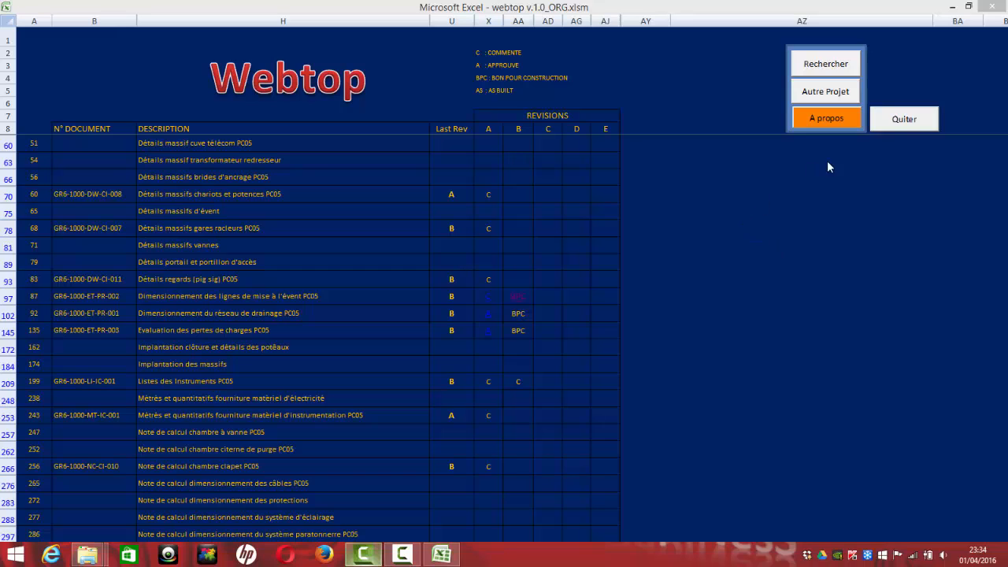
# - Quit the Webtop program with the save-and-quit option
pyautogui.click(902, 124)
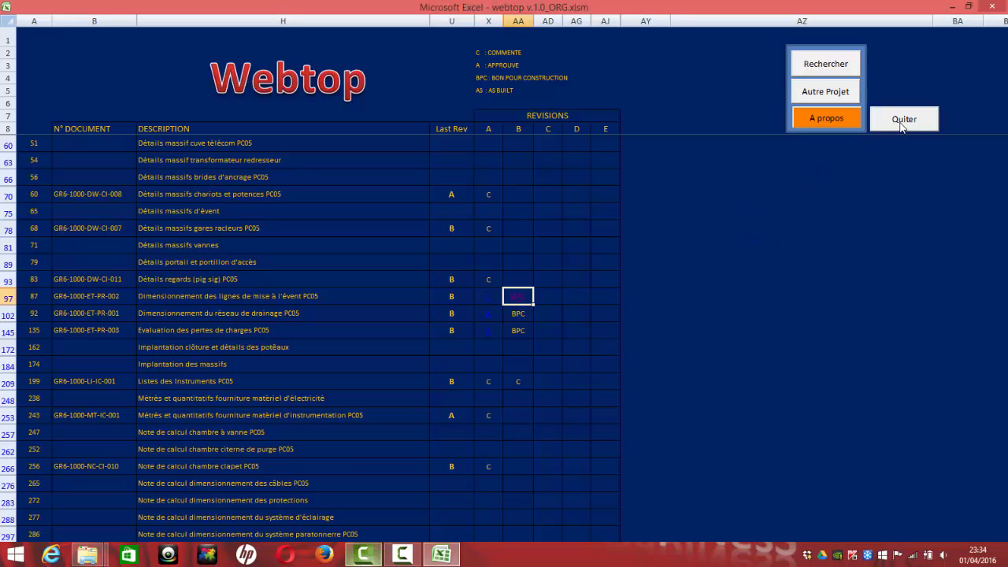
pyautogui.click(904, 124)
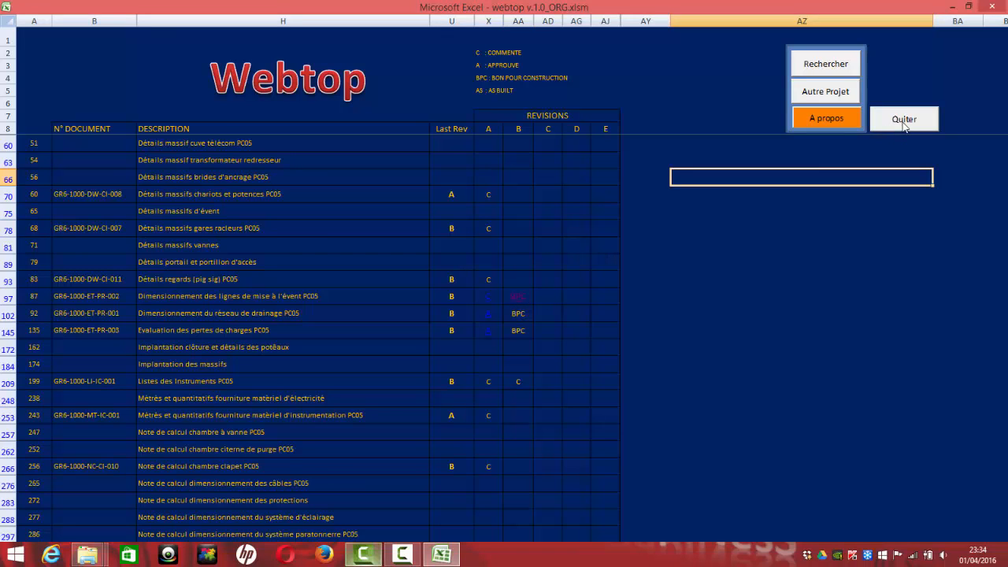
pyautogui.click(496, 289)
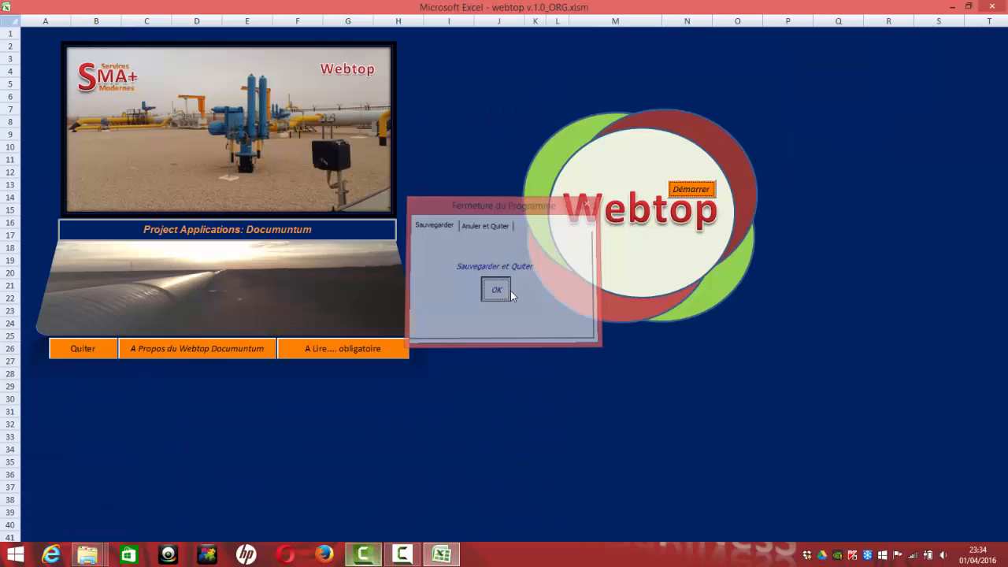